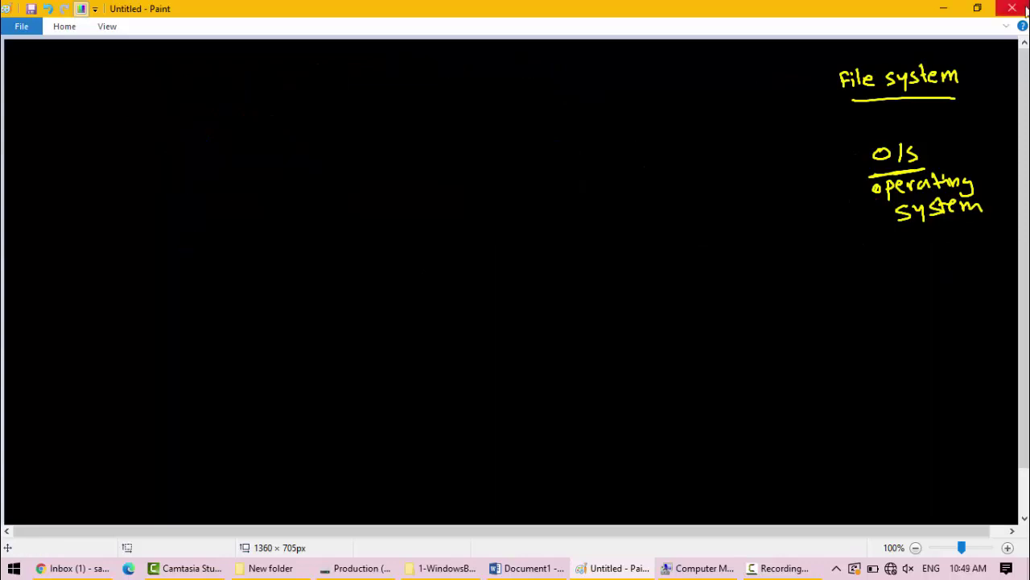
# Minimize the Paint drawing, switch to File Explorer, show This PC and refresh its list of drives.
pyautogui.click(936, 7)
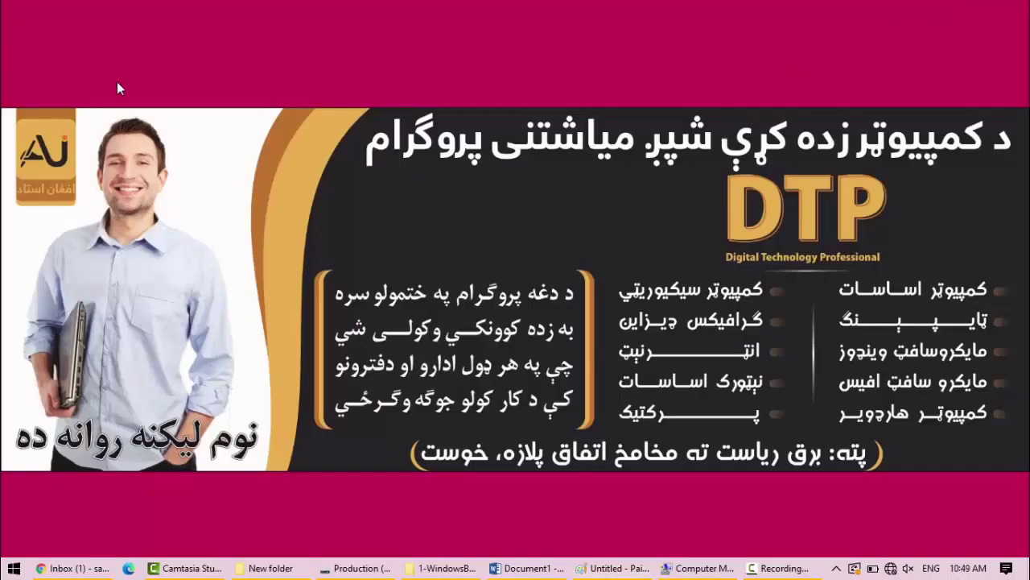
pyautogui.click(270, 569)
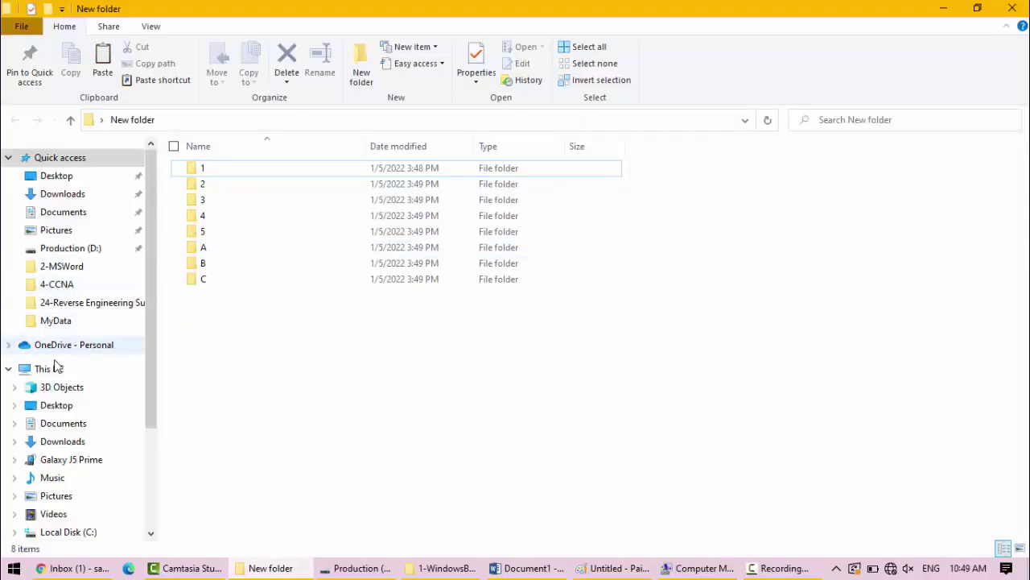
pyautogui.click(51, 368)
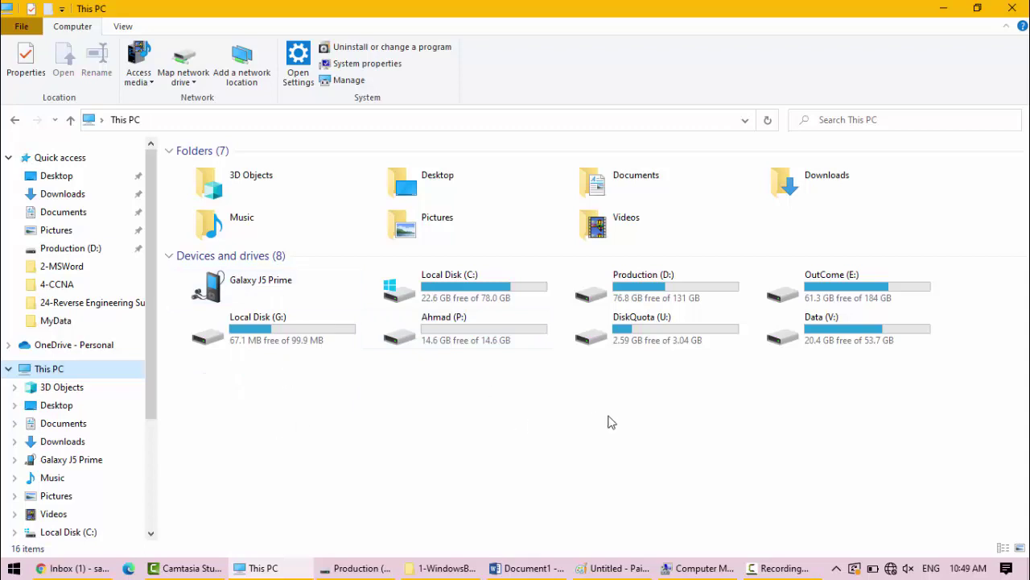
pyautogui.rightClick(593, 442)
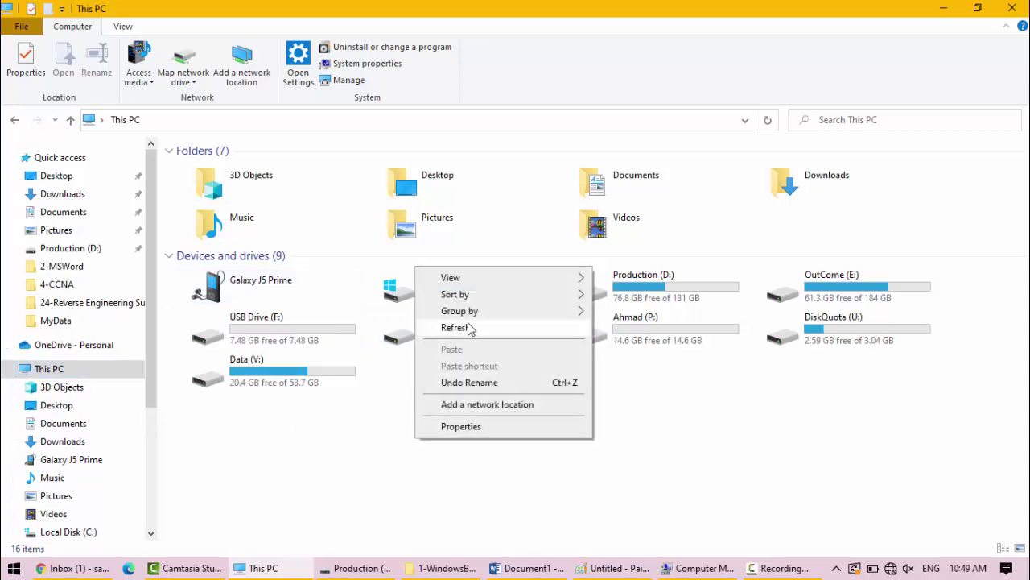
pyautogui.click(455, 328)
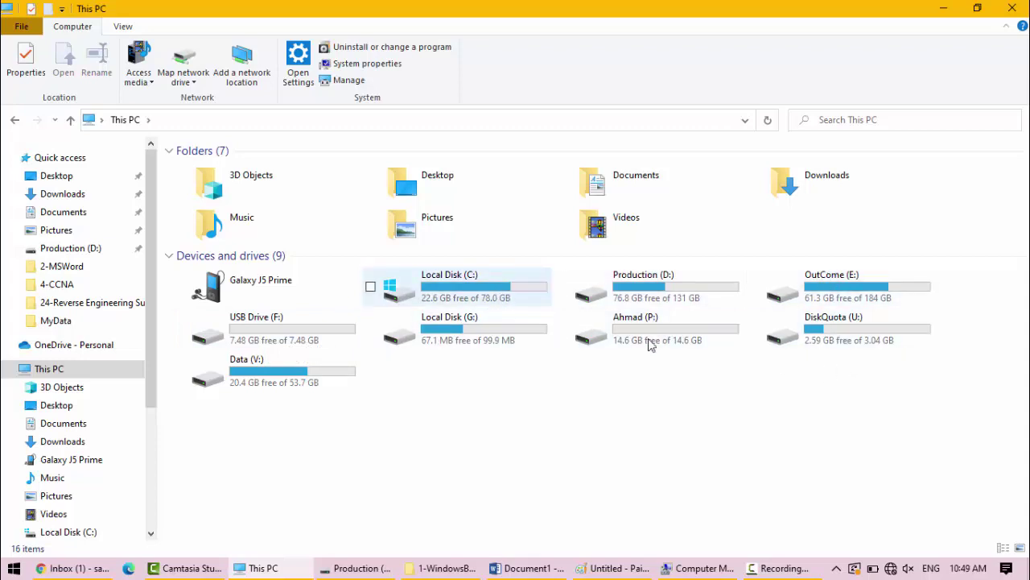
# View the properties of Local Disk (G:) to check its file system, and close them.
pyautogui.click(457, 330)
pyautogui.rightClick(457, 327)
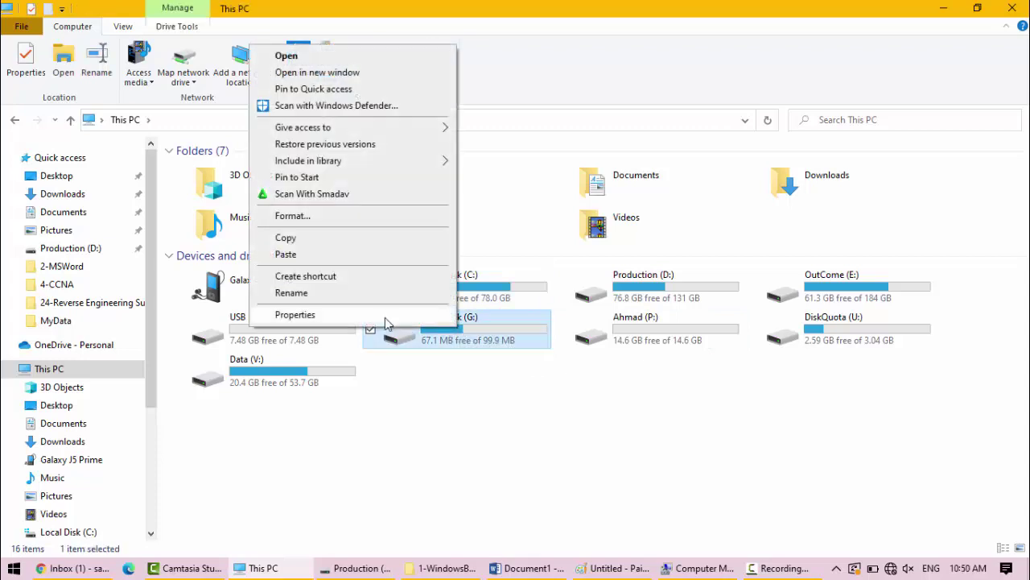
pyautogui.click(379, 314)
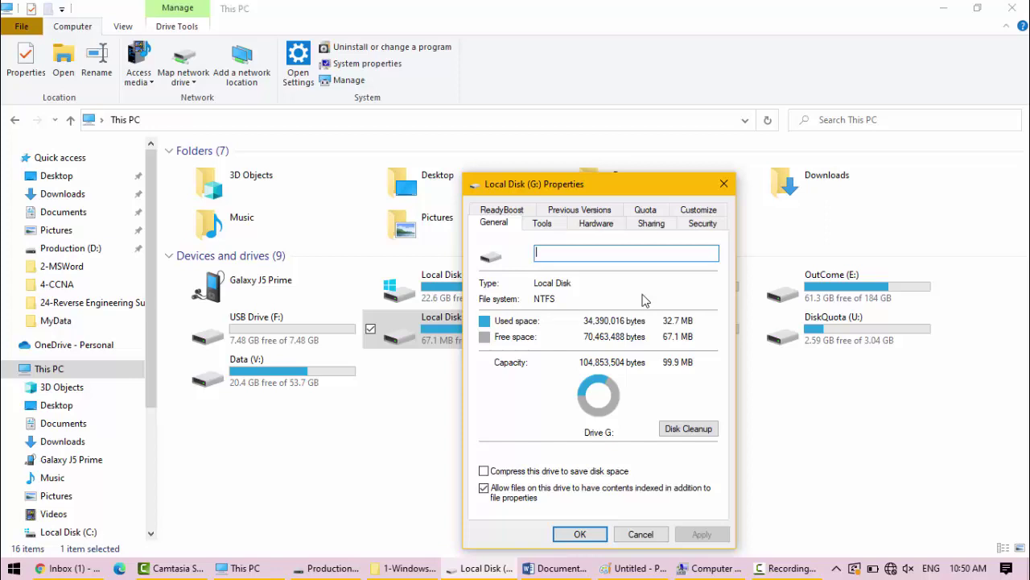
pyautogui.click(723, 182)
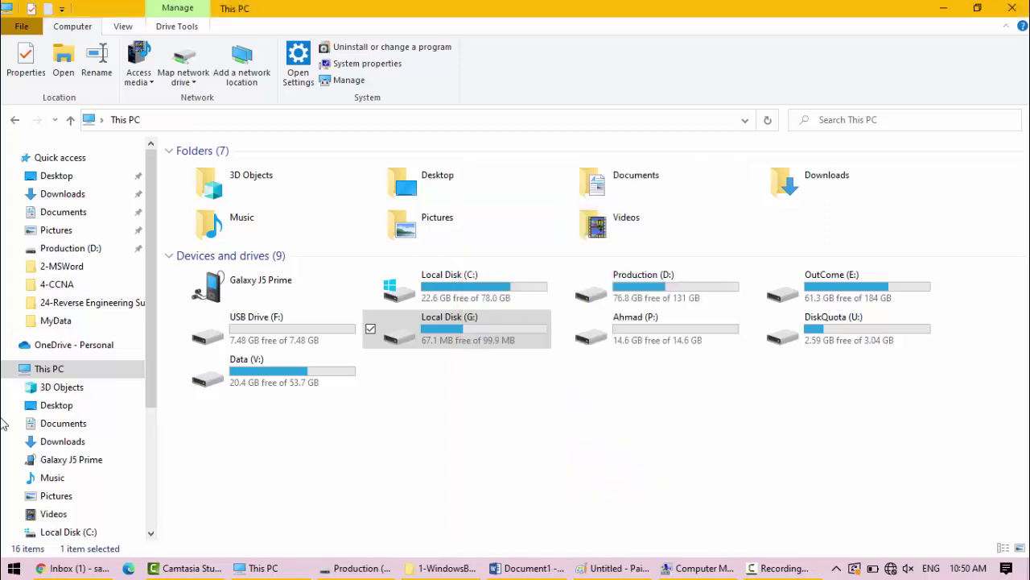
# Open the properties of USB Drive (F:) and move the dialog out of the way of the drive list.
pyautogui.click(267, 330)
pyautogui.rightClick(267, 330)
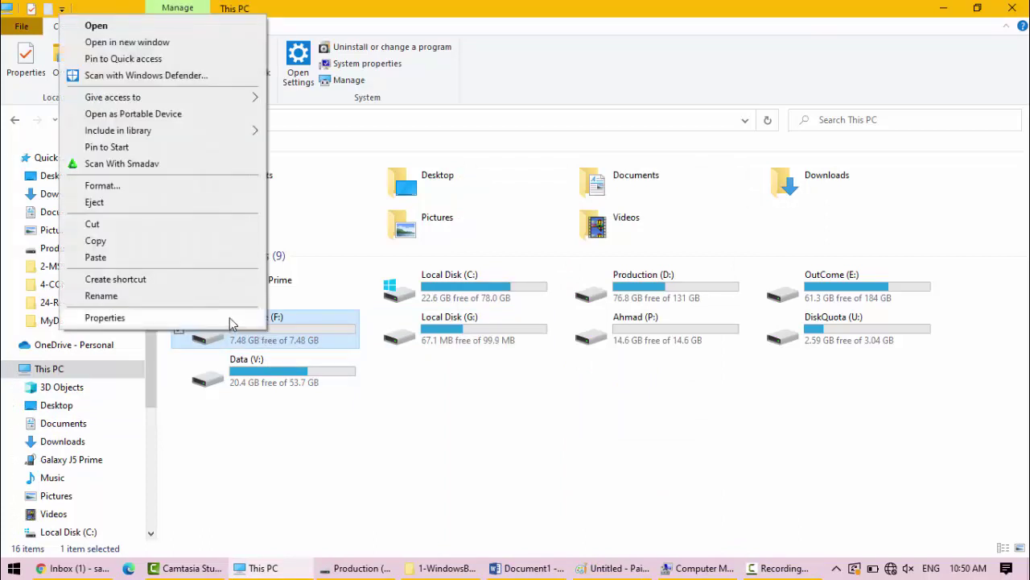
pyautogui.click(231, 320)
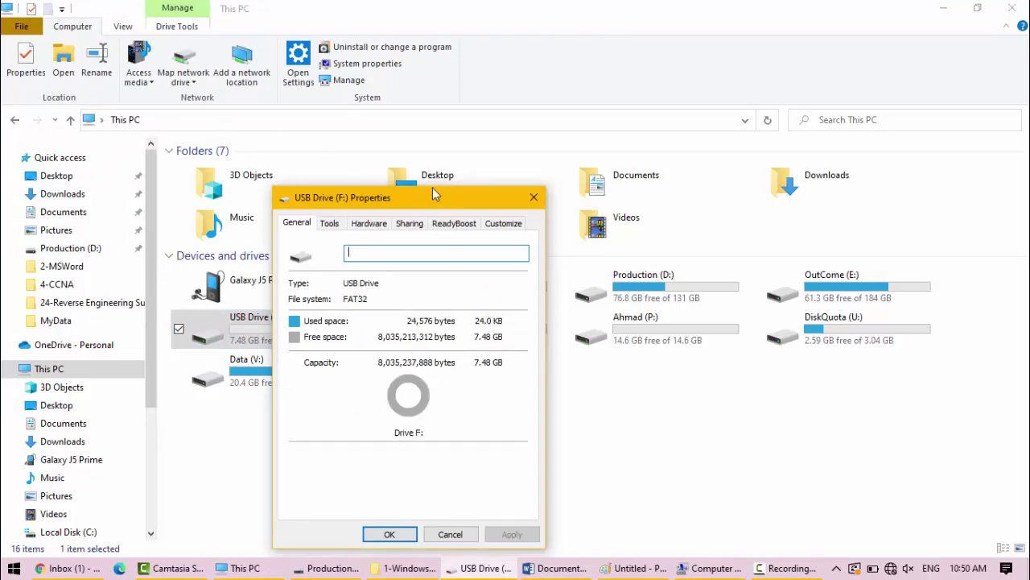
pyautogui.moveTo(453, 202); pyautogui.dragTo(245, 109)
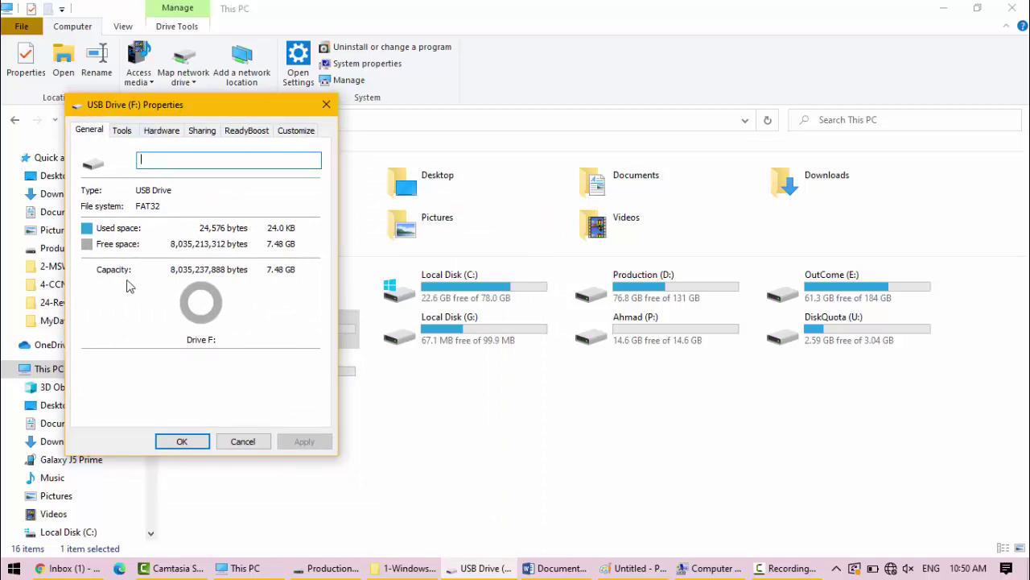
# Reopen the properties of Local Disk (G:), minimize File Explorer and place the dialog beside the USB drive's properties for comparison.
pyautogui.rightClick(469, 340)
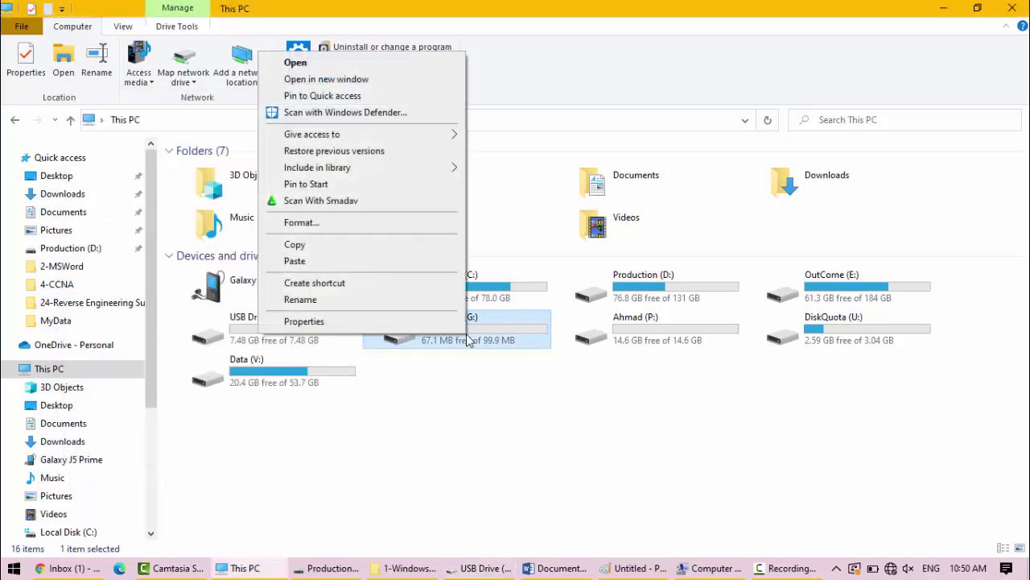
pyautogui.click(408, 323)
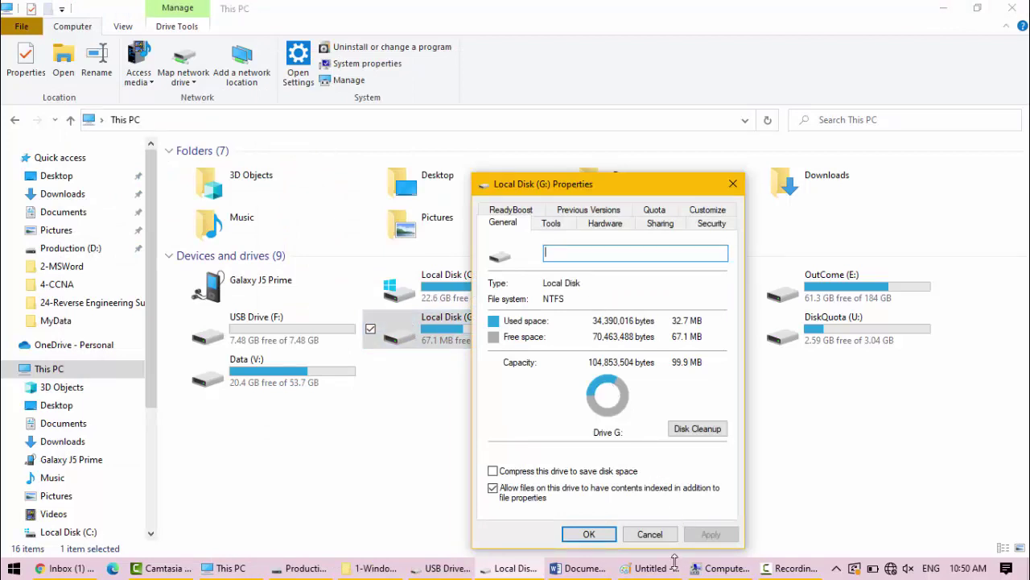
pyautogui.moveTo(725, 569)
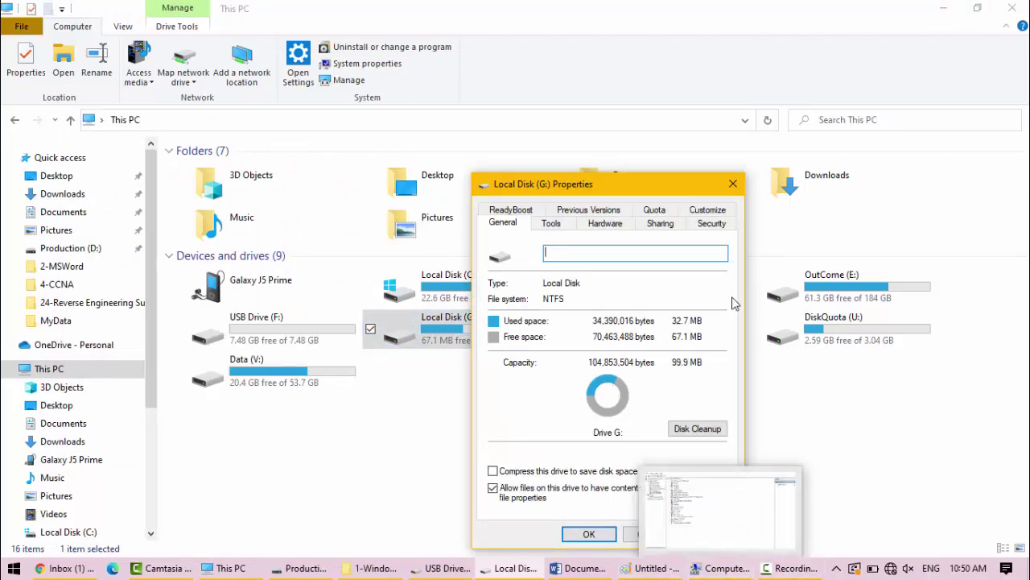
pyautogui.click(950, 19)
pyautogui.click(944, 10)
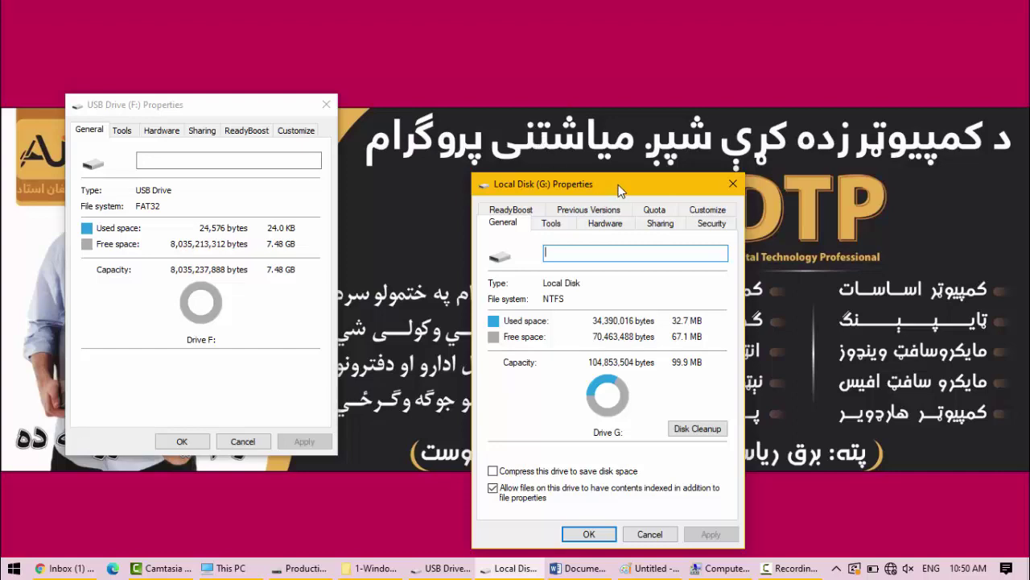
pyautogui.moveTo(616, 190); pyautogui.dragTo(498, 112)
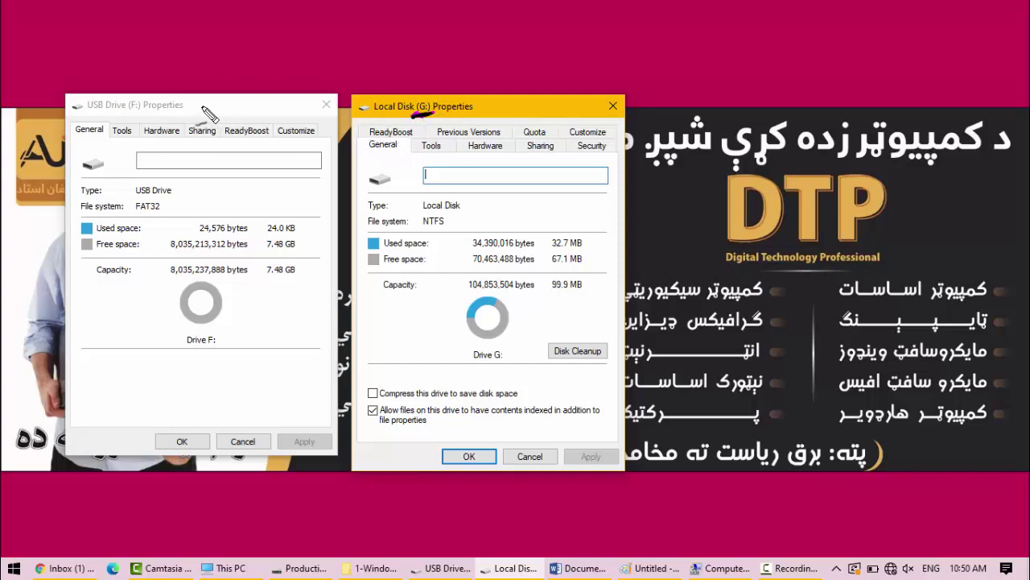
# Underline the USB Drive title on screen, circle the NTFS and FAT32 file system entries and draw arrows pointing at them.
pyautogui.moveTo(82, 114); pyautogui.dragTo(127, 112)
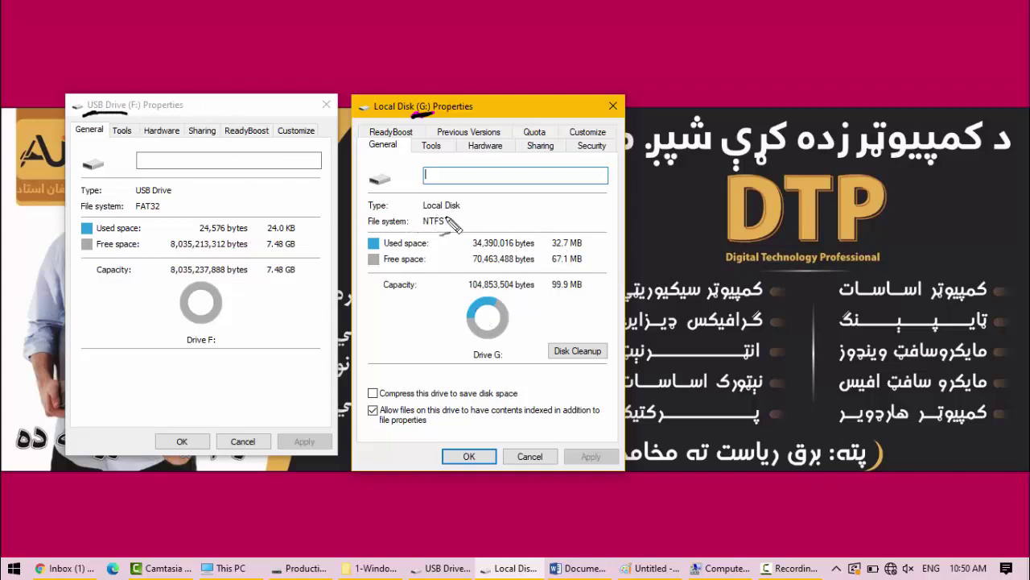
pyautogui.moveTo(439, 234)
pyautogui.mouseDown()
pyautogui.moveTo(451, 231)
pyautogui.moveTo(429, 211)
pyautogui.moveTo(419, 223)
pyautogui.moveTo(430, 234)
pyautogui.moveTo(451, 227)
pyautogui.moveTo(441, 212)
pyautogui.mouseUp()
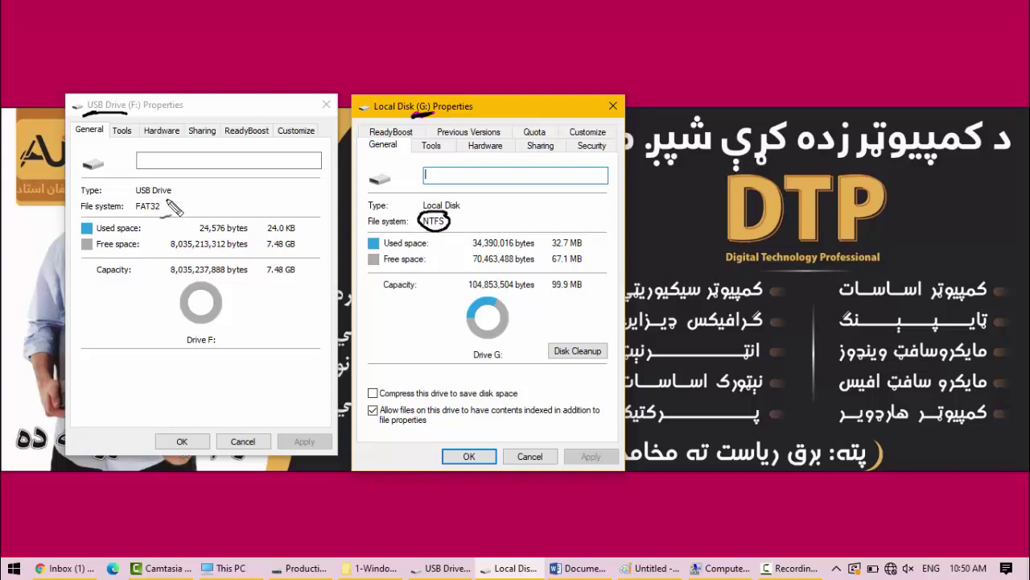
pyautogui.moveTo(158, 201)
pyautogui.mouseDown()
pyautogui.moveTo(133, 216)
pyautogui.moveTo(148, 227)
pyautogui.moveTo(166, 208)
pyautogui.moveTo(149, 199)
pyautogui.mouseUp()
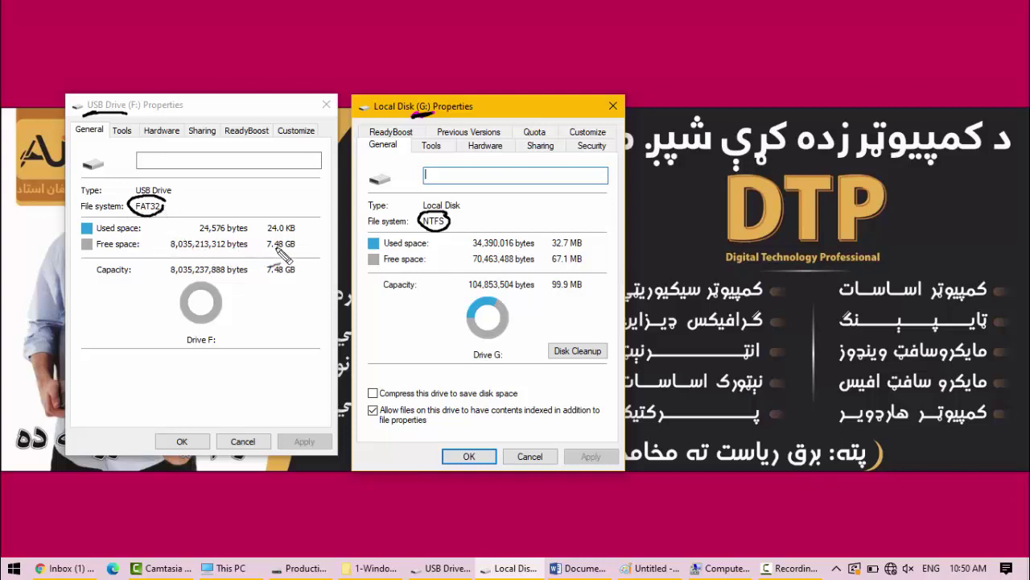
pyautogui.moveTo(421, 223)
pyautogui.mouseDown()
pyautogui.moveTo(402, 231)
pyautogui.moveTo(421, 224)
pyautogui.mouseUp()
pyautogui.moveTo(167, 235); pyautogui.dragTo(151, 217)
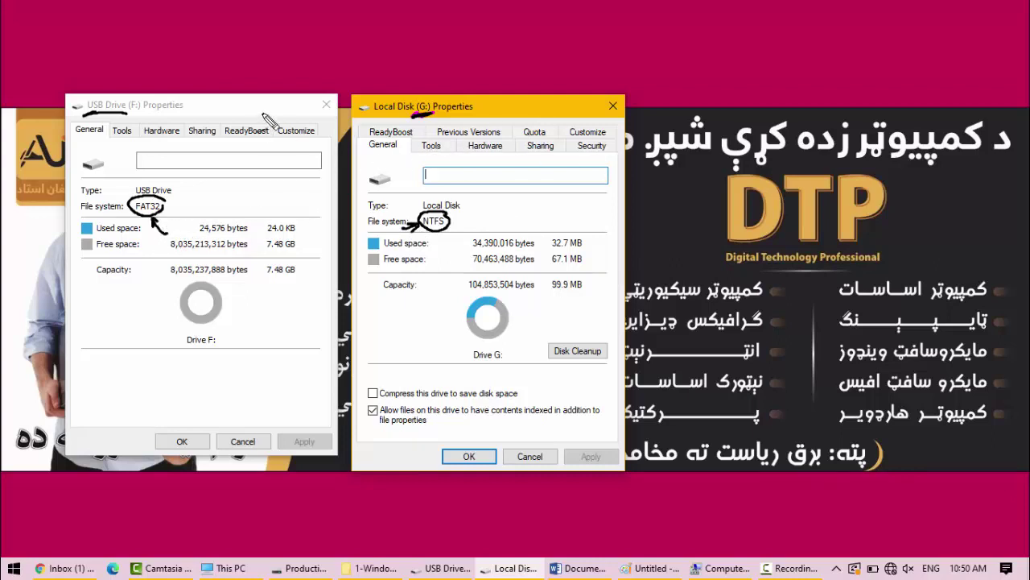
# Mark General, Tools, Hardware, Sharing, ReadyBoost and Customize in both property dialogs with on-screen pen strokes.
pyautogui.moveTo(104, 121)
pyautogui.mouseDown()
pyautogui.moveTo(75, 135)
pyautogui.moveTo(103, 135)
pyautogui.mouseUp()
pyautogui.moveTo(350, 152); pyautogui.dragTo(374, 145)
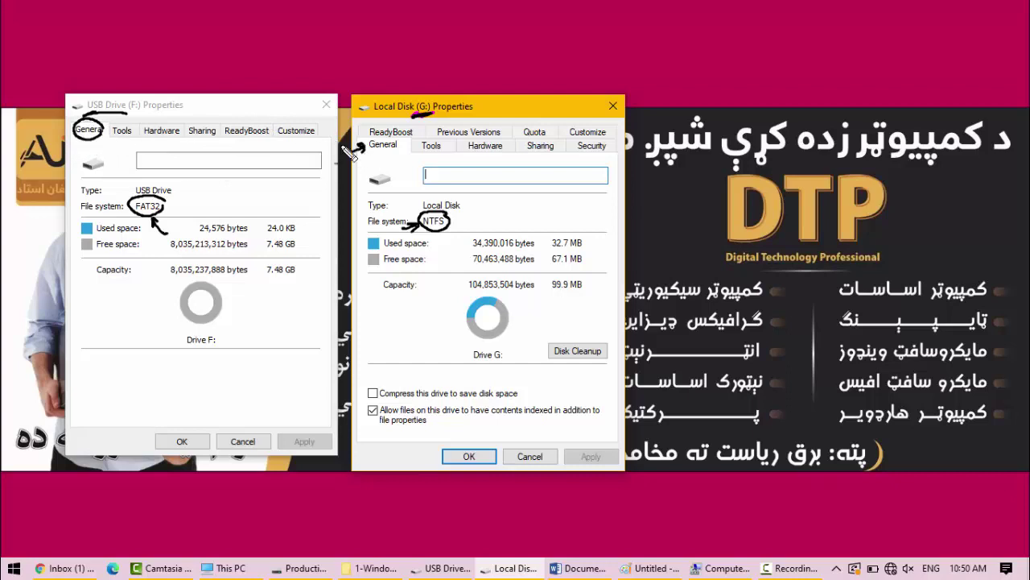
pyautogui.moveTo(135, 129)
pyautogui.mouseDown()
pyautogui.moveTo(113, 136)
pyautogui.moveTo(133, 127)
pyautogui.mouseUp()
pyautogui.moveTo(165, 122)
pyautogui.mouseDown()
pyautogui.moveTo(178, 138)
pyautogui.moveTo(161, 121)
pyautogui.mouseUp()
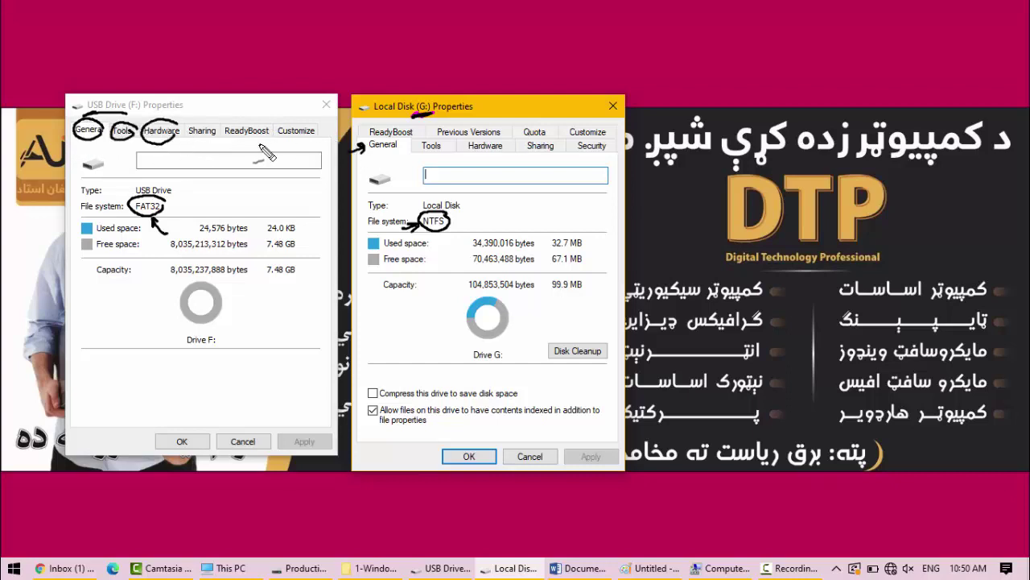
pyautogui.moveTo(442, 150); pyautogui.dragTo(434, 139)
pyautogui.moveTo(506, 145)
pyautogui.mouseDown()
pyautogui.moveTo(475, 157)
pyautogui.moveTo(506, 148)
pyautogui.mouseUp()
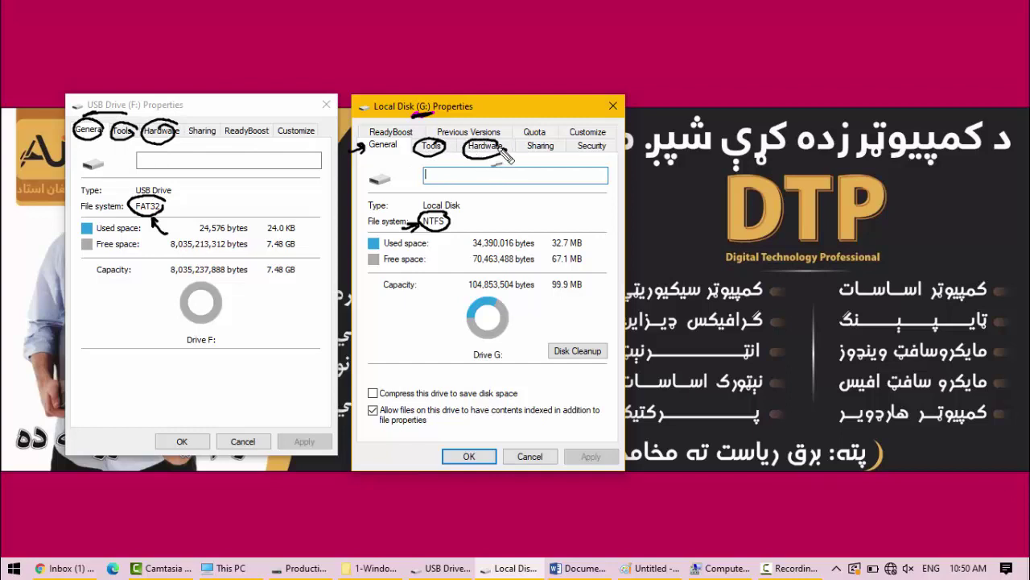
pyautogui.moveTo(217, 126)
pyautogui.mouseDown()
pyautogui.moveTo(187, 138)
pyautogui.moveTo(266, 127)
pyautogui.moveTo(251, 145)
pyautogui.mouseUp()
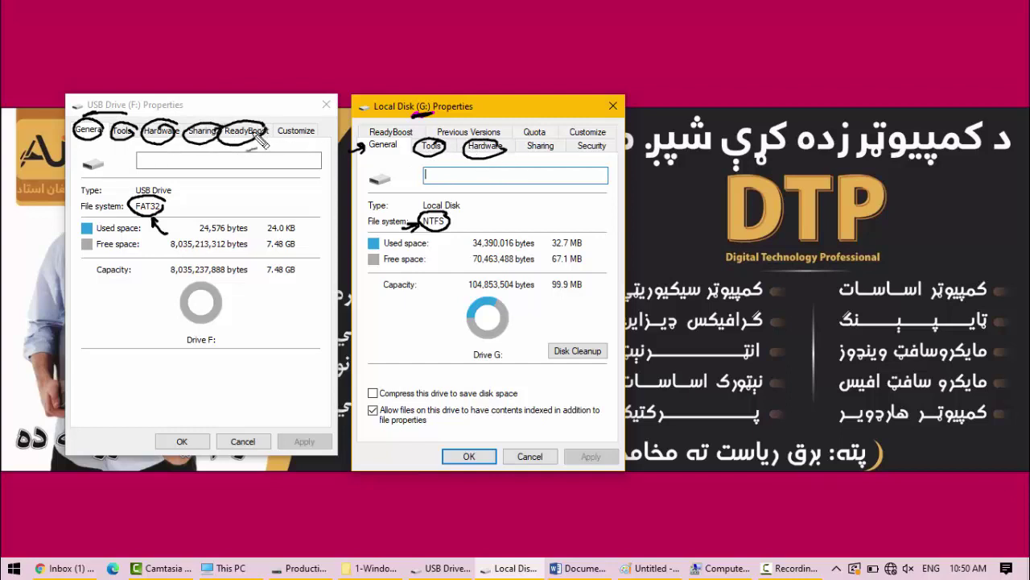
pyautogui.moveTo(553, 155)
pyautogui.mouseDown()
pyautogui.moveTo(522, 155)
pyautogui.moveTo(565, 145)
pyautogui.mouseUp()
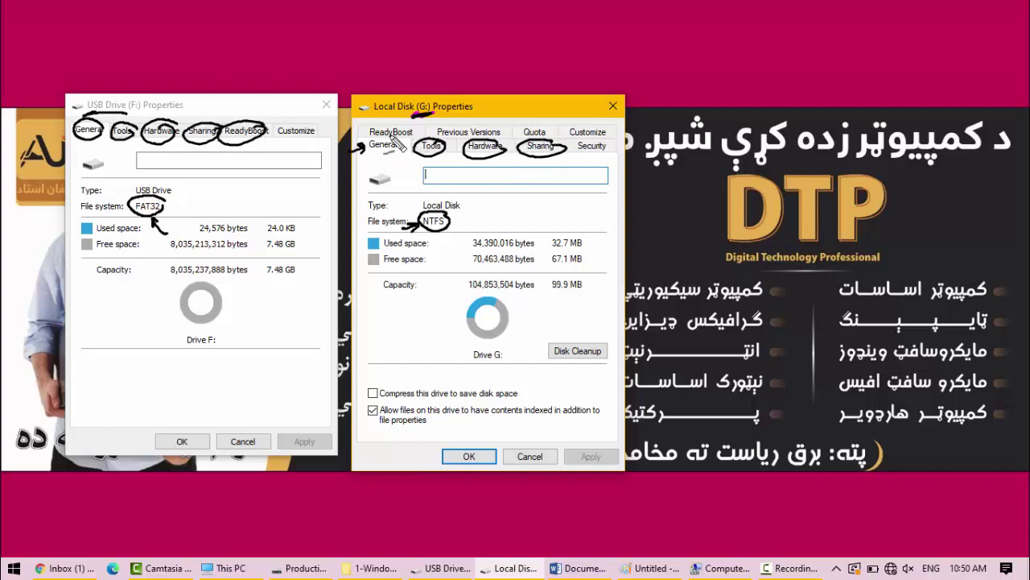
pyautogui.moveTo(409, 125)
pyautogui.mouseDown()
pyautogui.moveTo(367, 135)
pyautogui.moveTo(422, 127)
pyautogui.mouseUp()
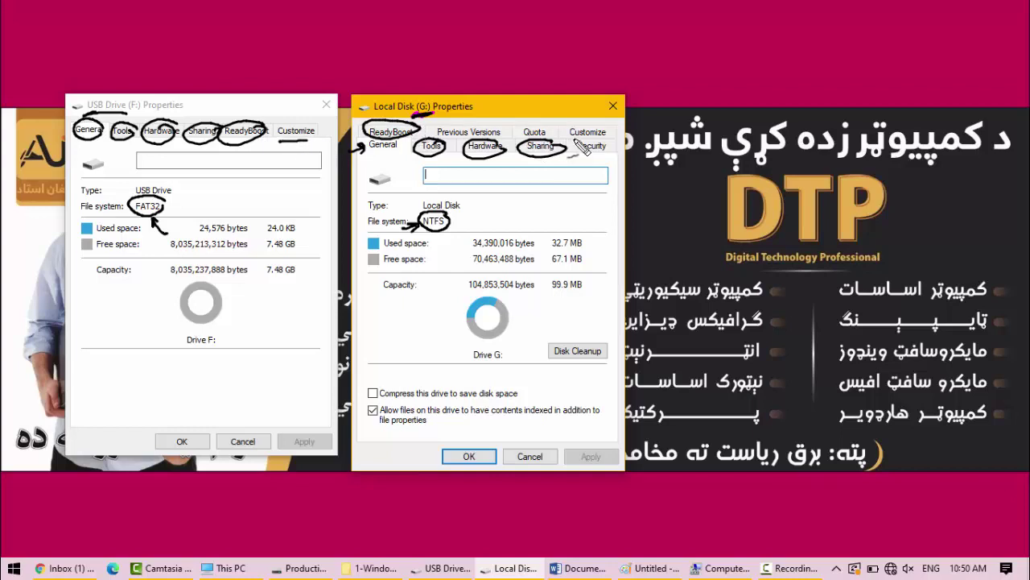
pyautogui.moveTo(570, 139); pyautogui.dragTo(605, 136)
pyautogui.moveTo(338, 155); pyautogui.dragTo(369, 145)
# Mark Previous Versions, Quota and Security in red on the G: dialog and point at the NTFS and FAT32 entries.
pyautogui.moveTo(448, 115); pyautogui.dragTo(458, 122)
pyautogui.moveTo(521, 114); pyautogui.dragTo(528, 121)
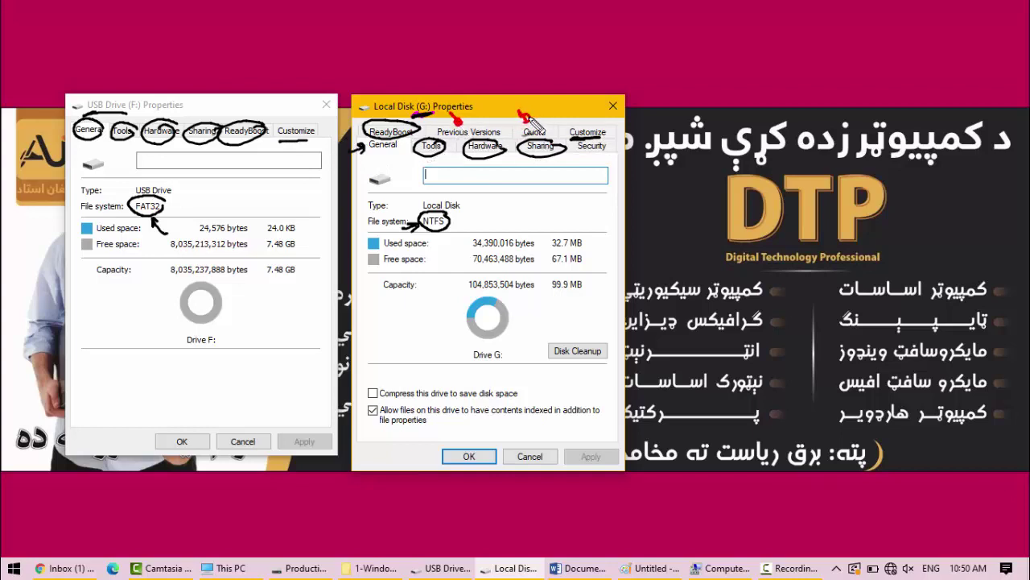
pyautogui.moveTo(572, 161); pyautogui.dragTo(589, 151)
pyautogui.moveTo(499, 191); pyautogui.dragTo(458, 212)
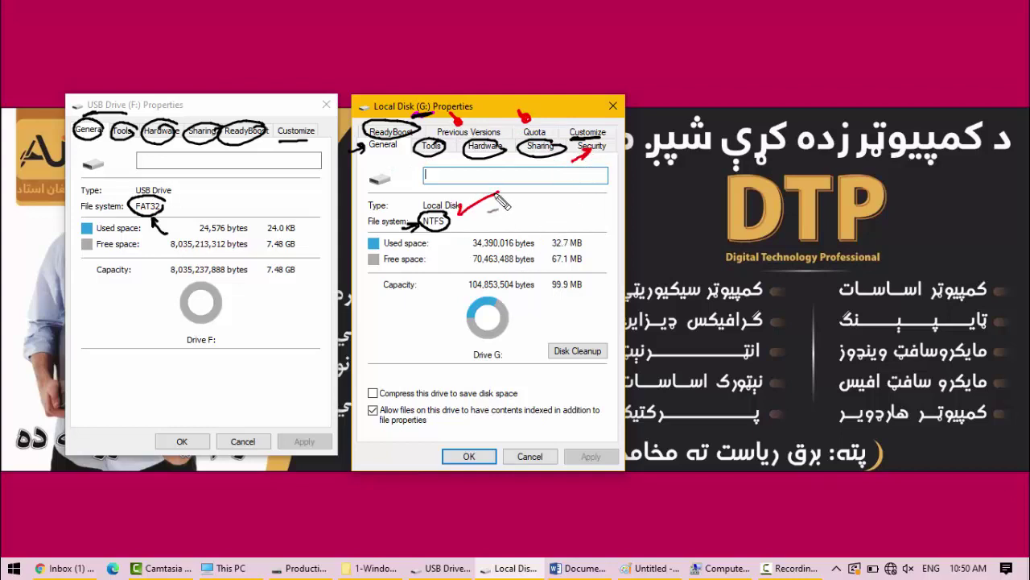
pyautogui.moveTo(193, 190)
pyautogui.mouseDown()
pyautogui.moveTo(186, 209)
pyautogui.moveTo(204, 202)
pyautogui.mouseUp()
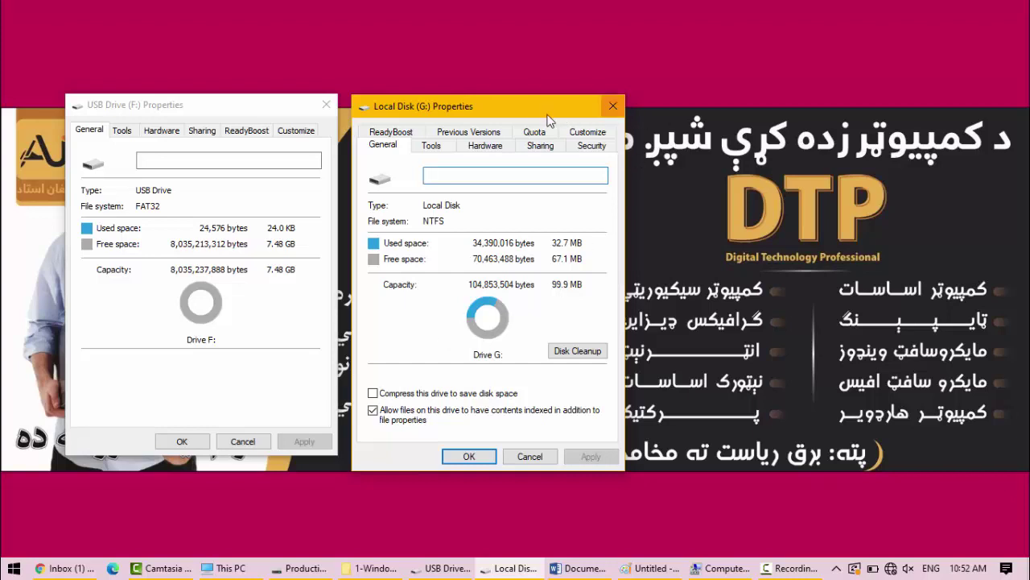
# Close both drive property dialogs, return to This PC and open the Format dialog for USB Drive (F:), moved clear of that drive.
pyautogui.click(610, 106)
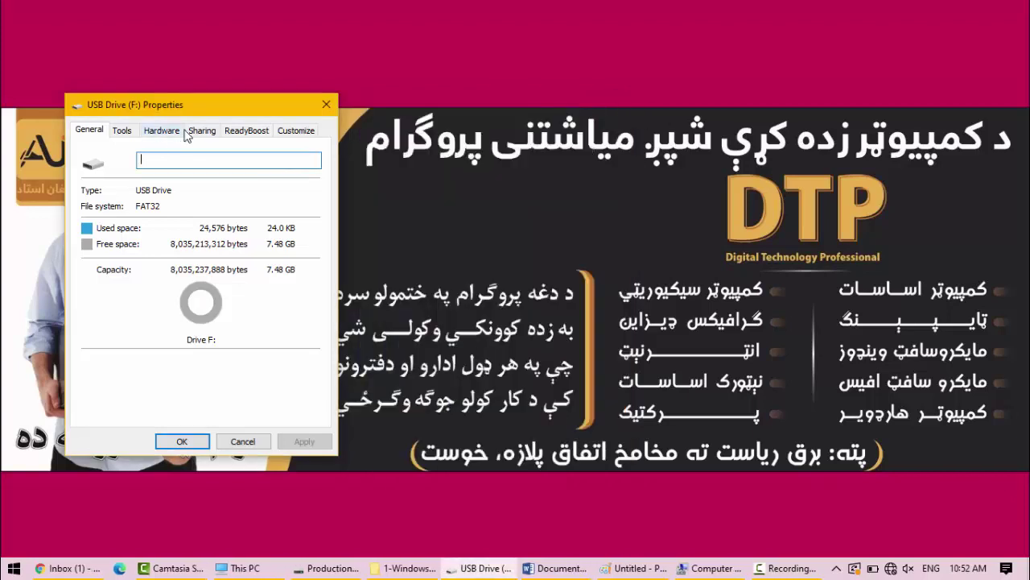
pyautogui.click(326, 105)
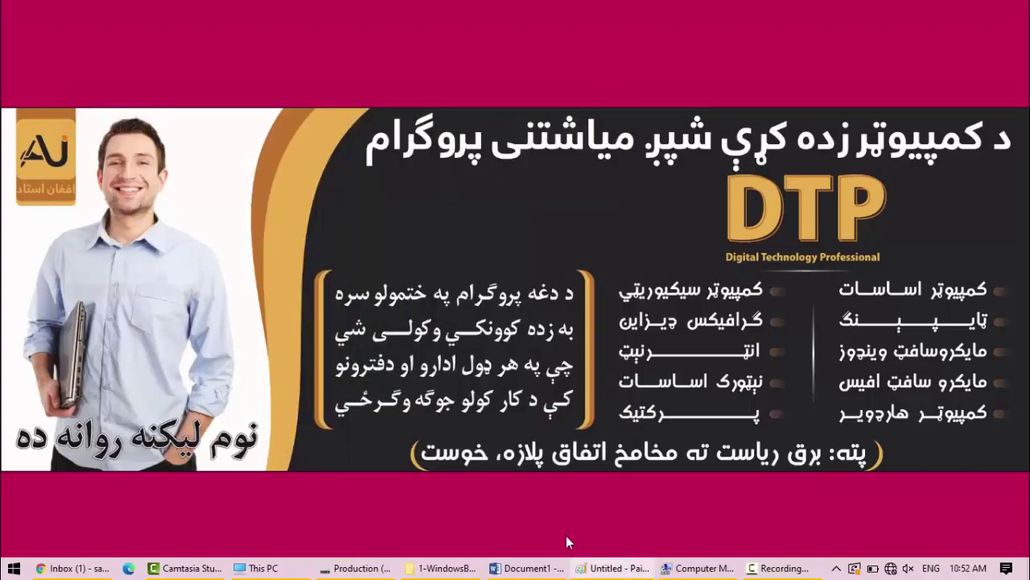
pyautogui.click(287, 570)
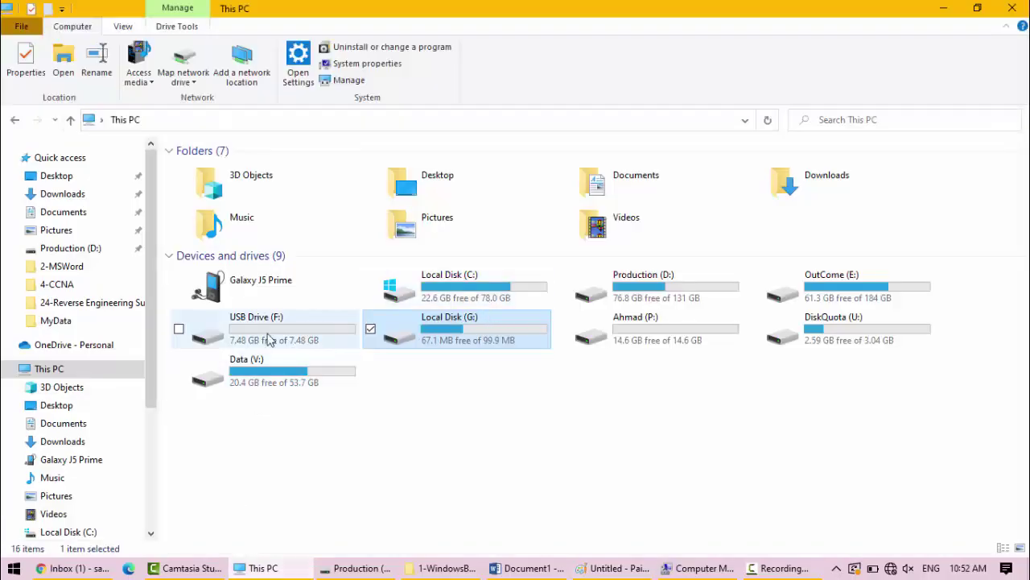
pyautogui.click(251, 340)
pyautogui.rightClick(251, 340)
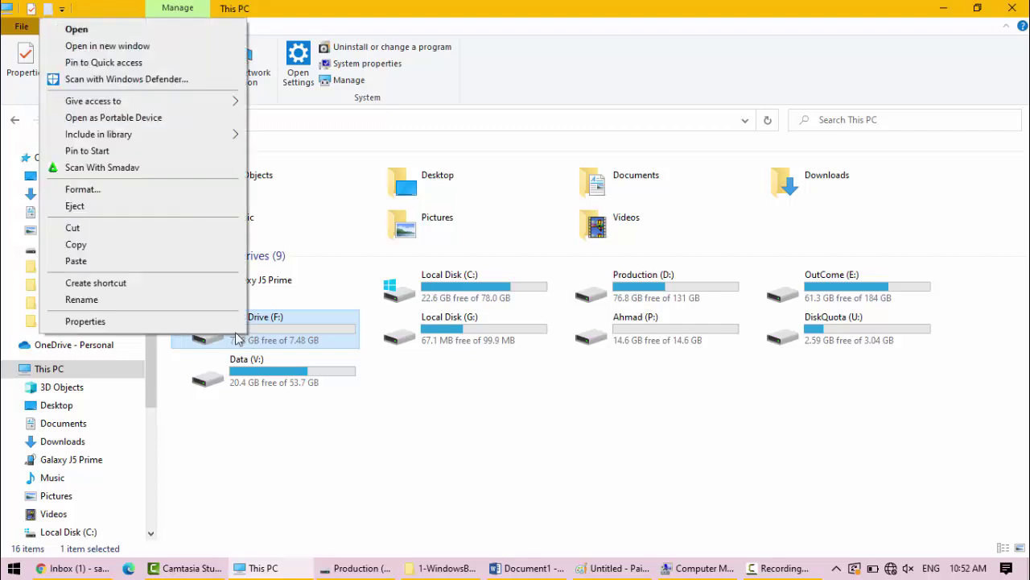
pyautogui.click(113, 195)
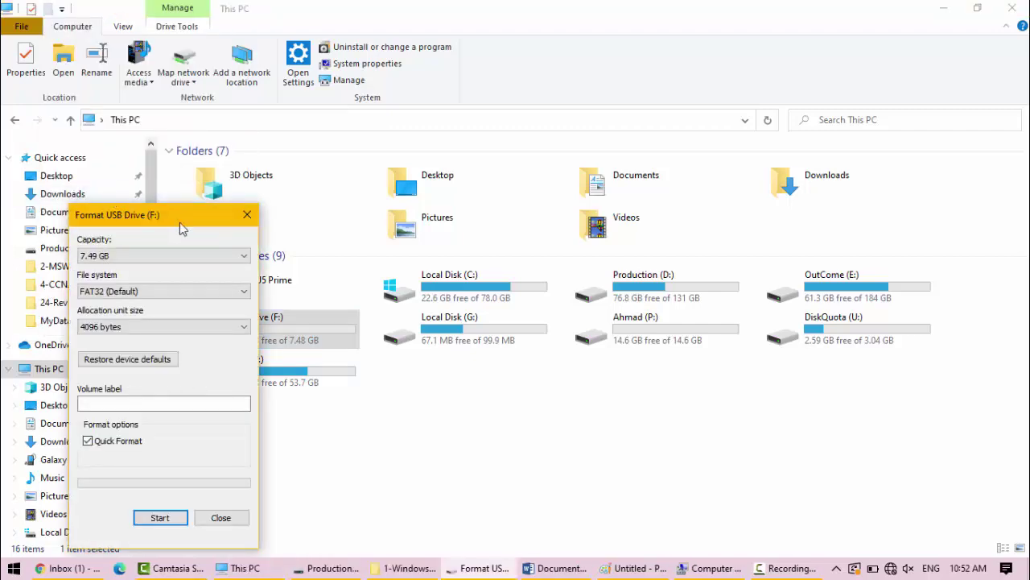
pyautogui.moveTo(179, 223); pyautogui.dragTo(632, 20)
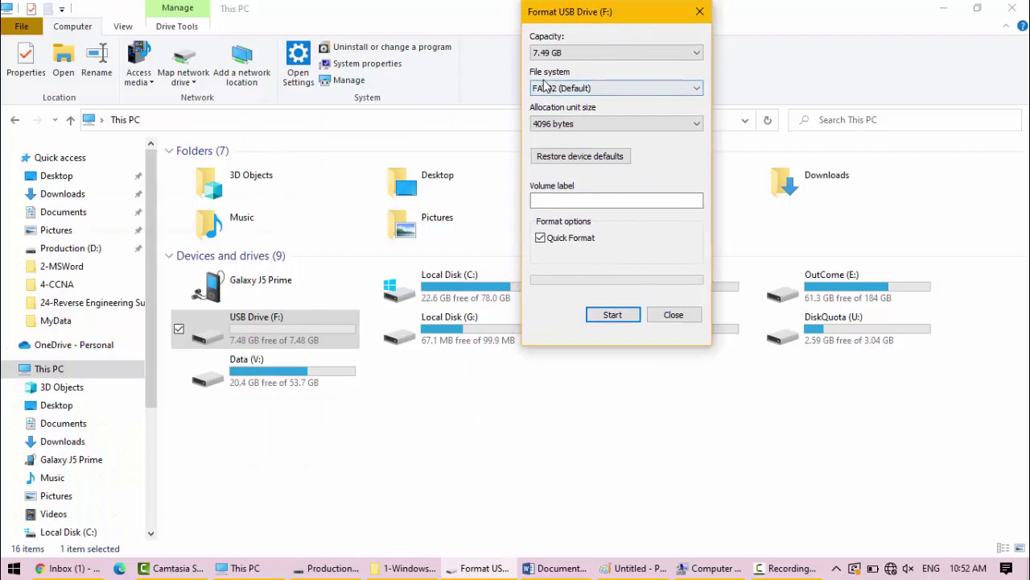
# Quick format USB Drive (F:) with the NTFS file system, accept the data erasure, and close the Format dialog when done.
pyautogui.click(659, 95)
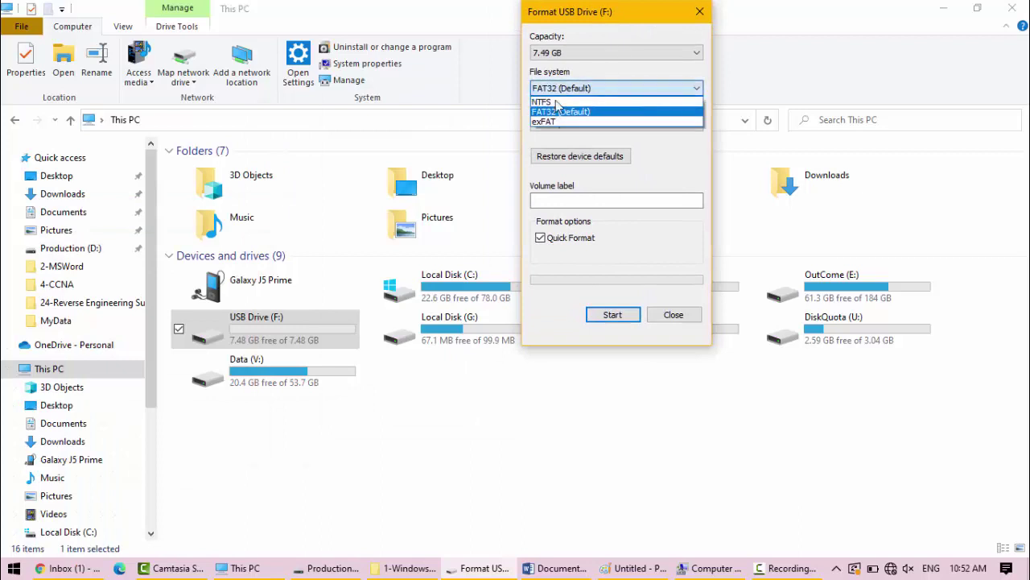
pyautogui.click(547, 101)
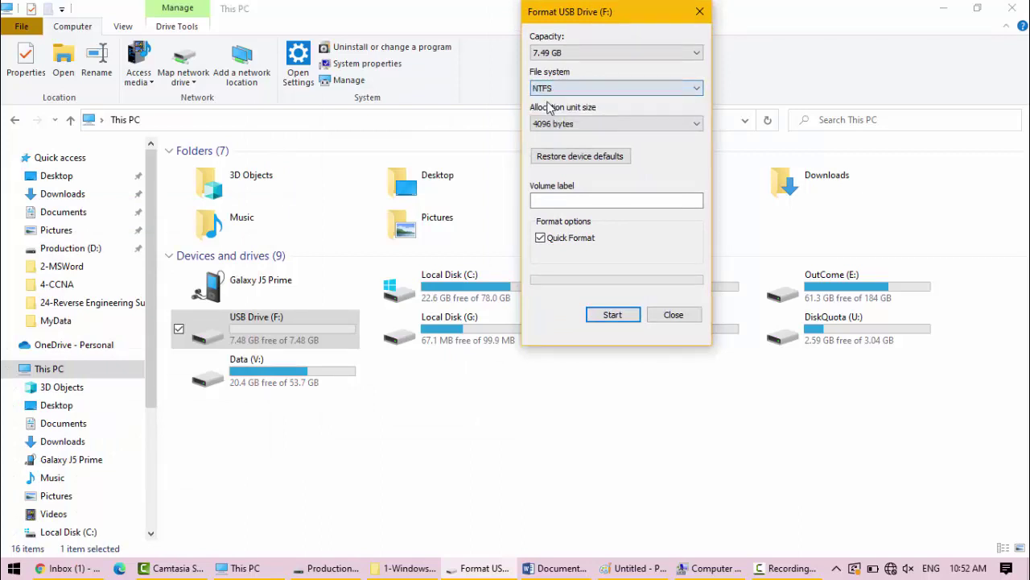
pyautogui.click(605, 316)
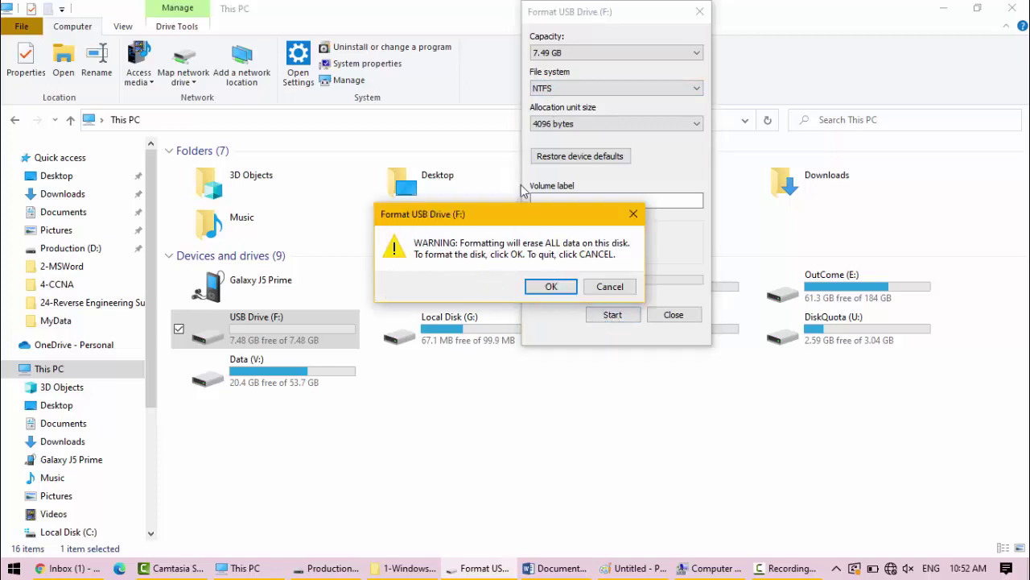
pyautogui.moveTo(512, 223); pyautogui.dragTo(535, 164)
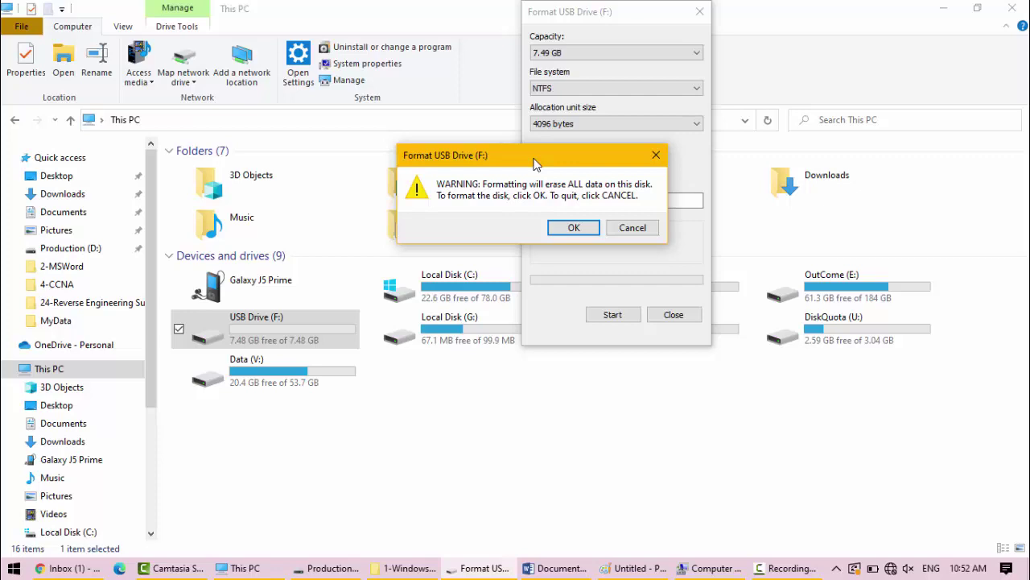
pyautogui.click(591, 231)
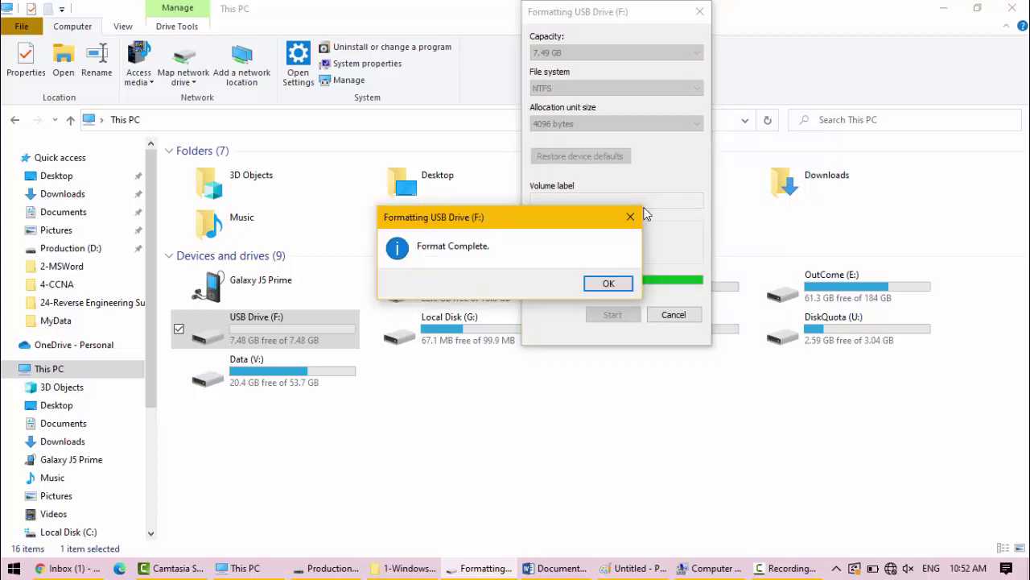
pyautogui.click(610, 283)
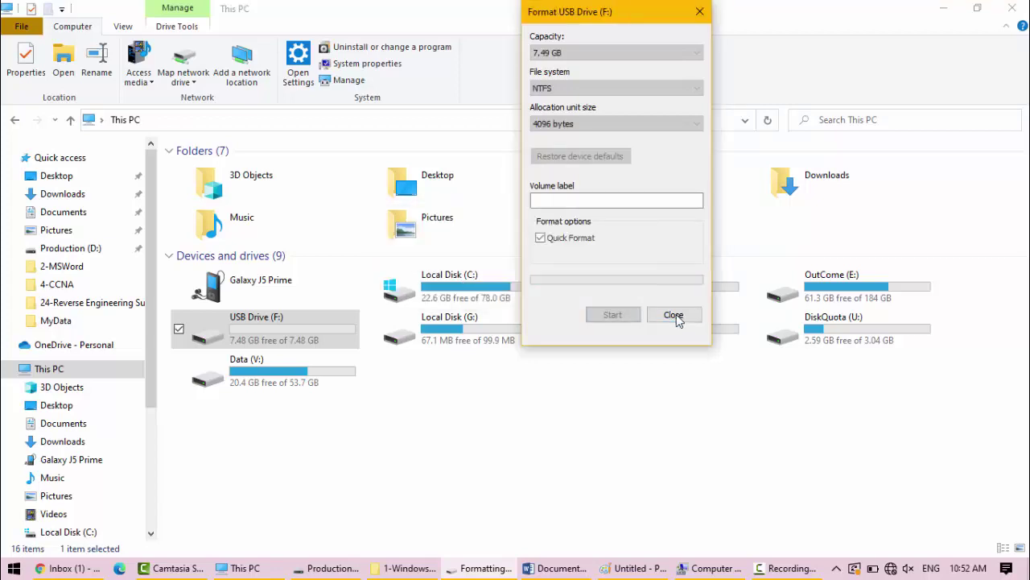
pyautogui.click(674, 315)
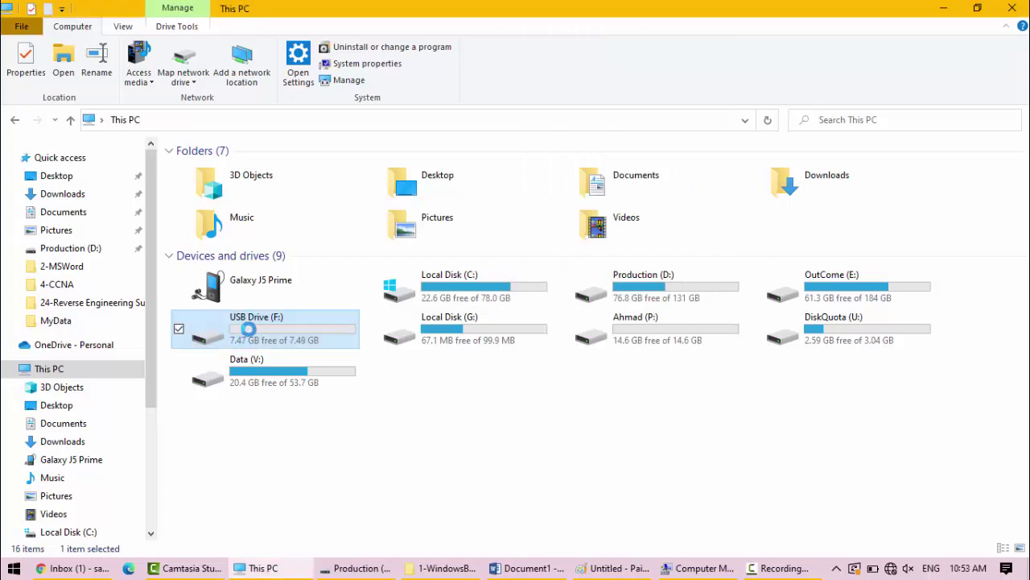
# Check the file system, Security and Quota pages in the properties of USB Drive (F:), then close them and deselect the drive.
pyautogui.rightClick(248, 329)
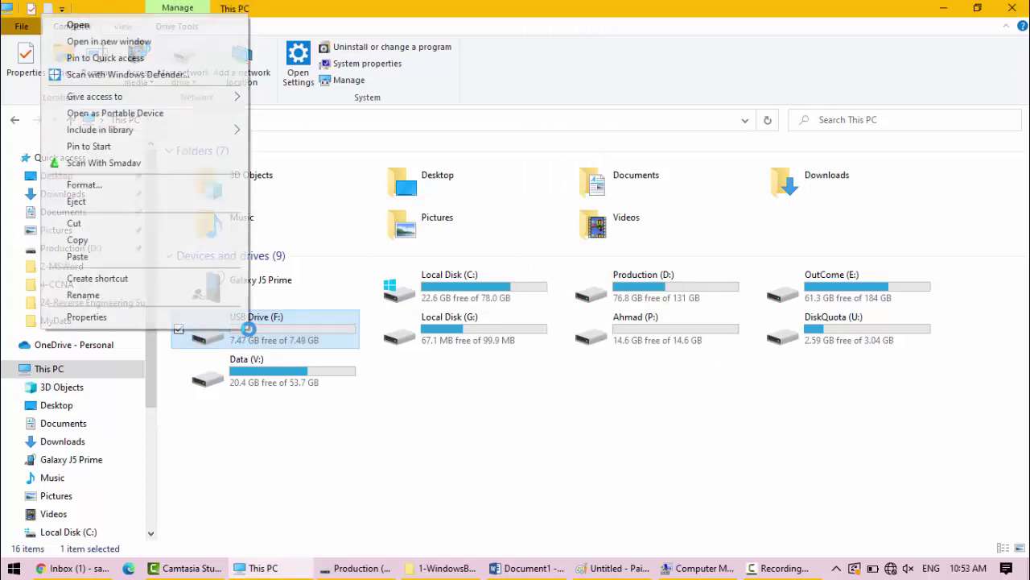
pyautogui.click(124, 325)
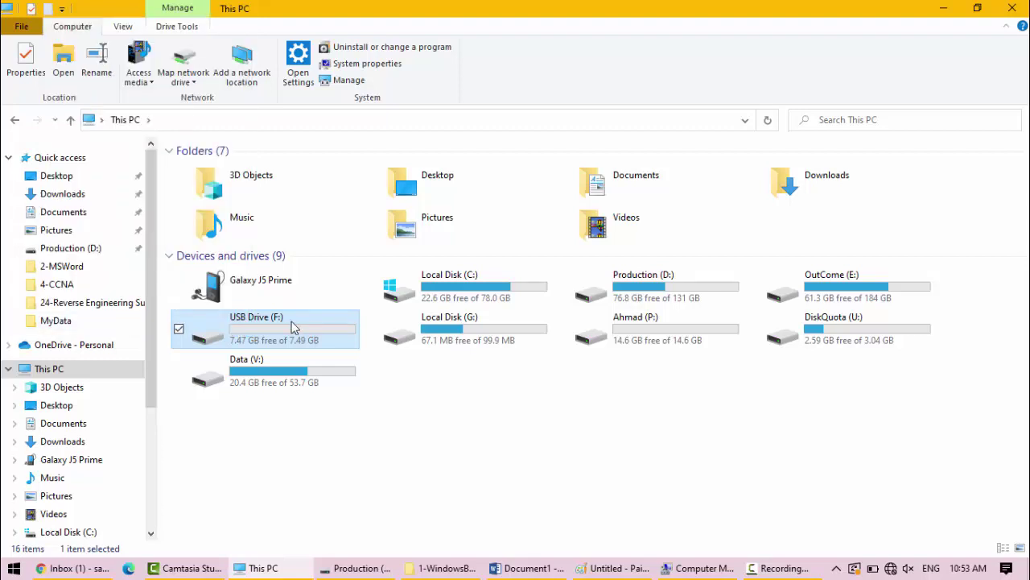
pyautogui.rightClick(277, 327)
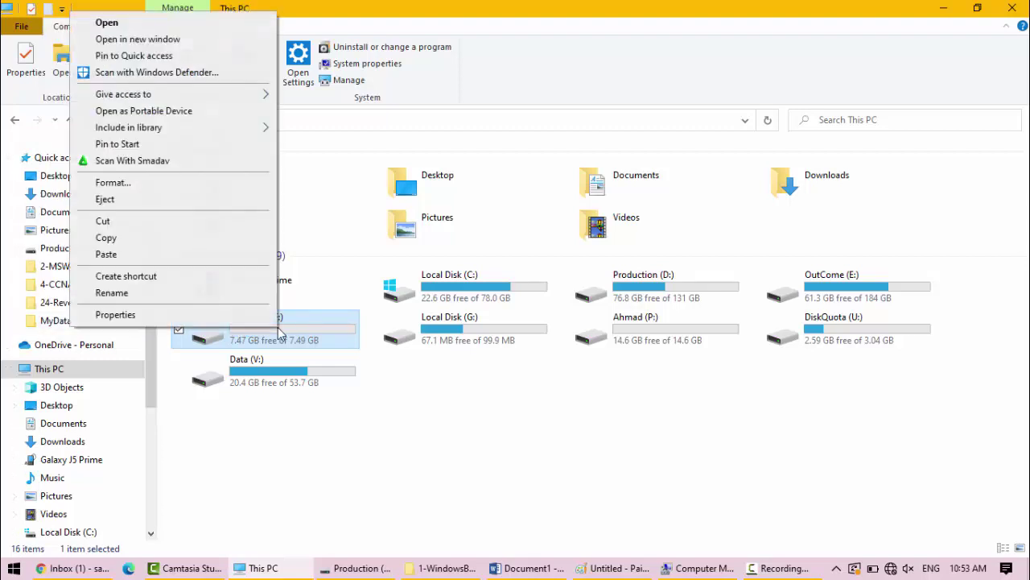
pyautogui.click(204, 315)
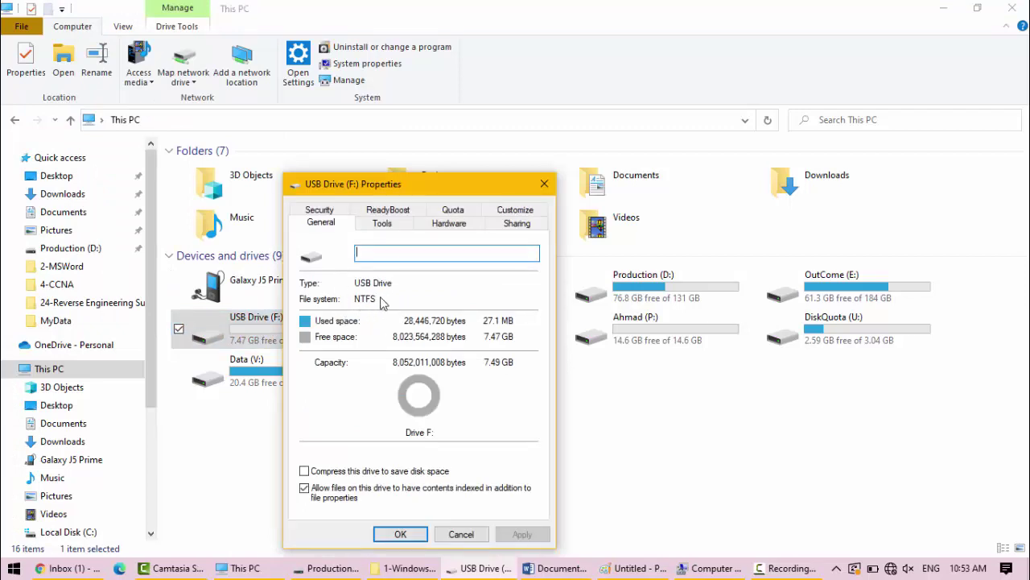
pyautogui.click(341, 212)
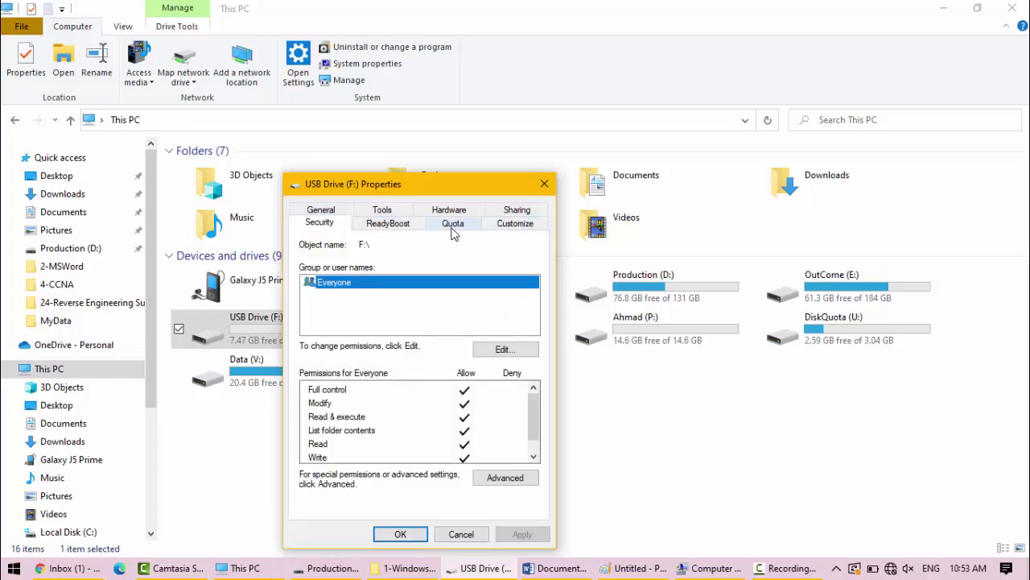
pyautogui.click(455, 228)
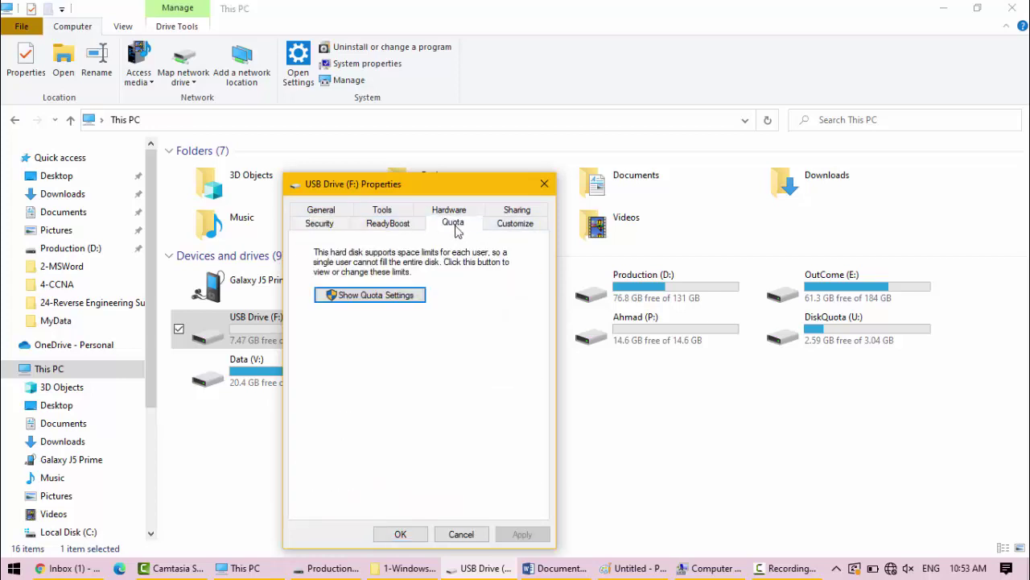
pyautogui.click(322, 227)
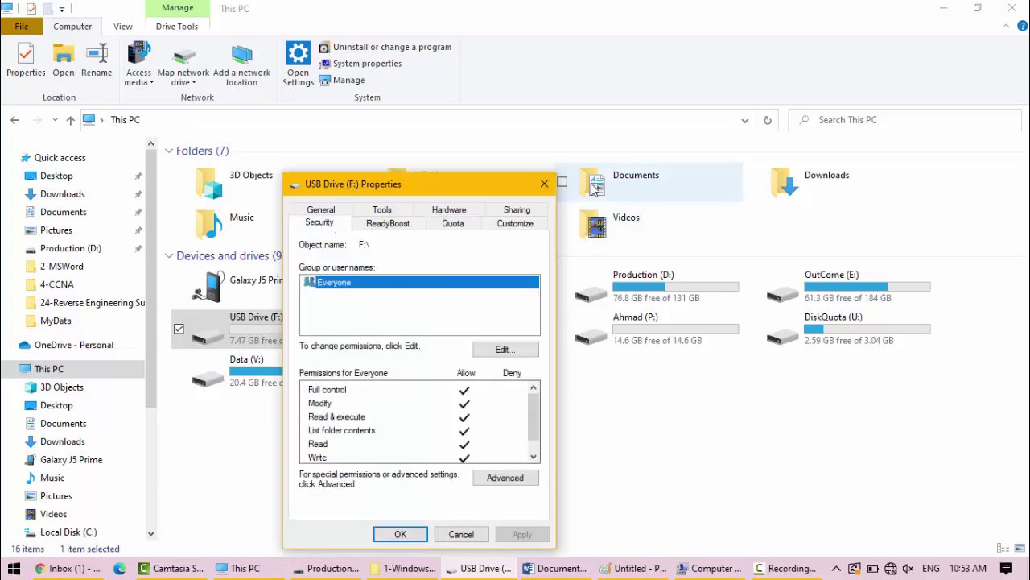
pyautogui.click(545, 183)
pyautogui.click(484, 430)
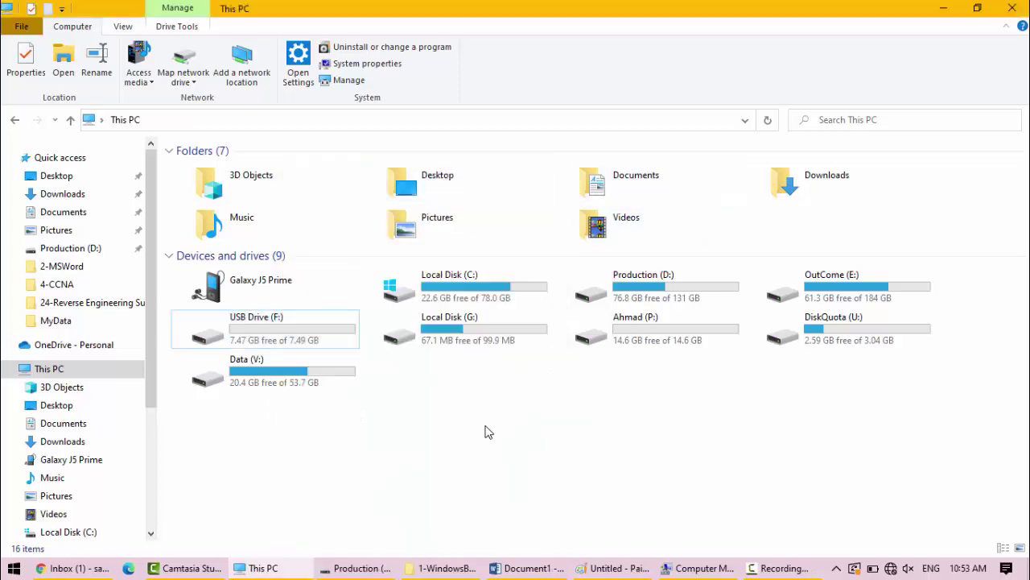